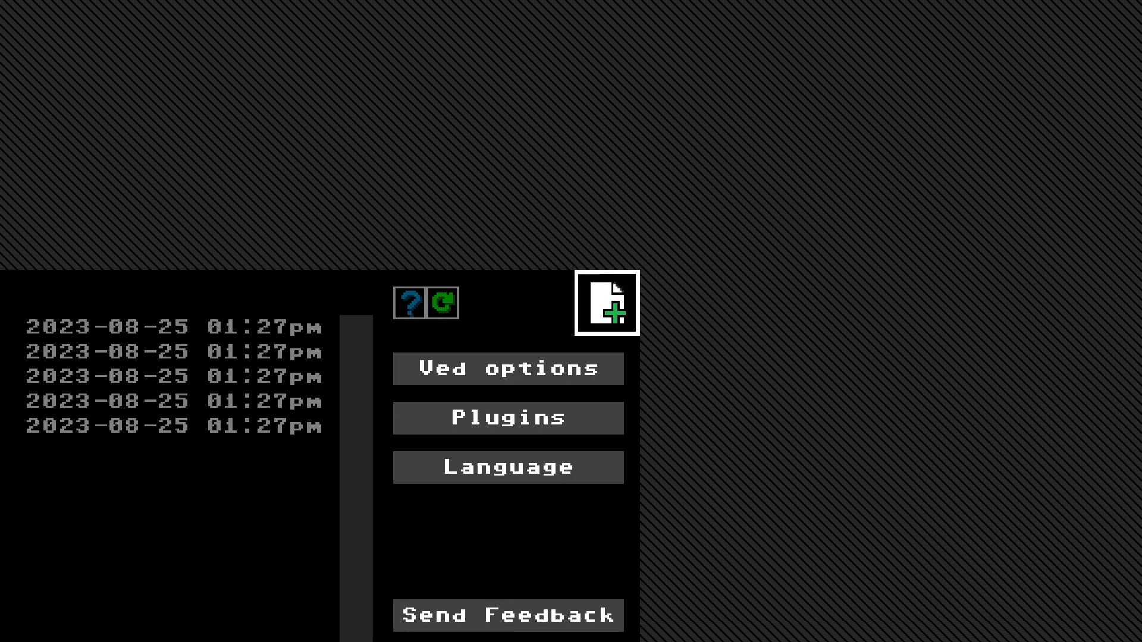
- Load the level test1.vvvvvv from the level list, and create a new blank level
{"action": "left_click", "coordinate": [607, 303]}
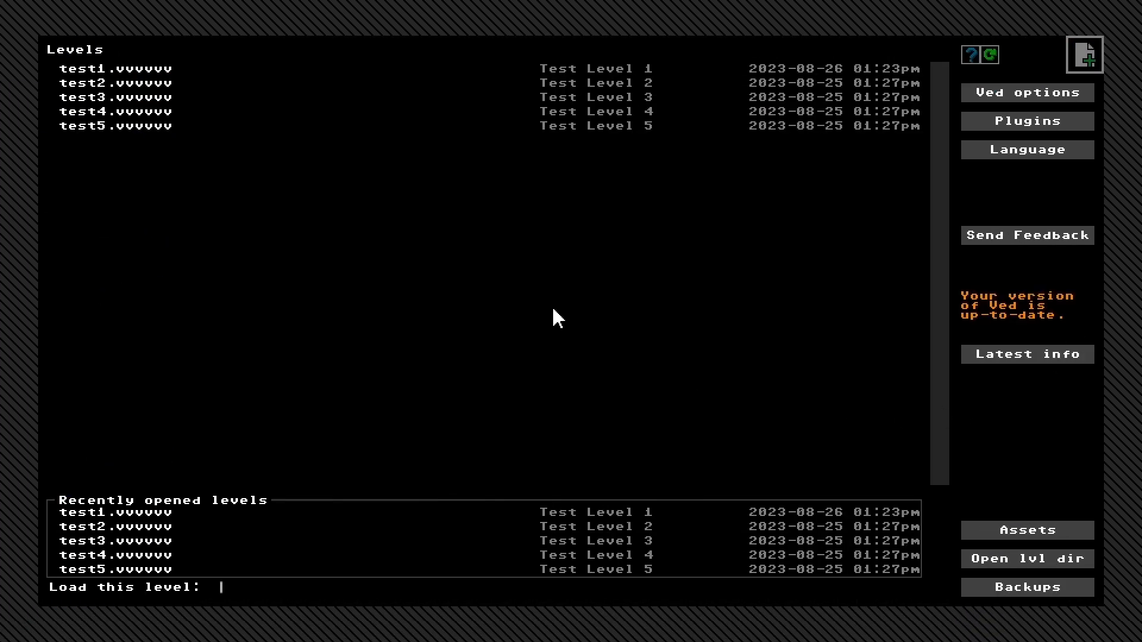
{"action": "left_click", "coordinate": [153, 74]}
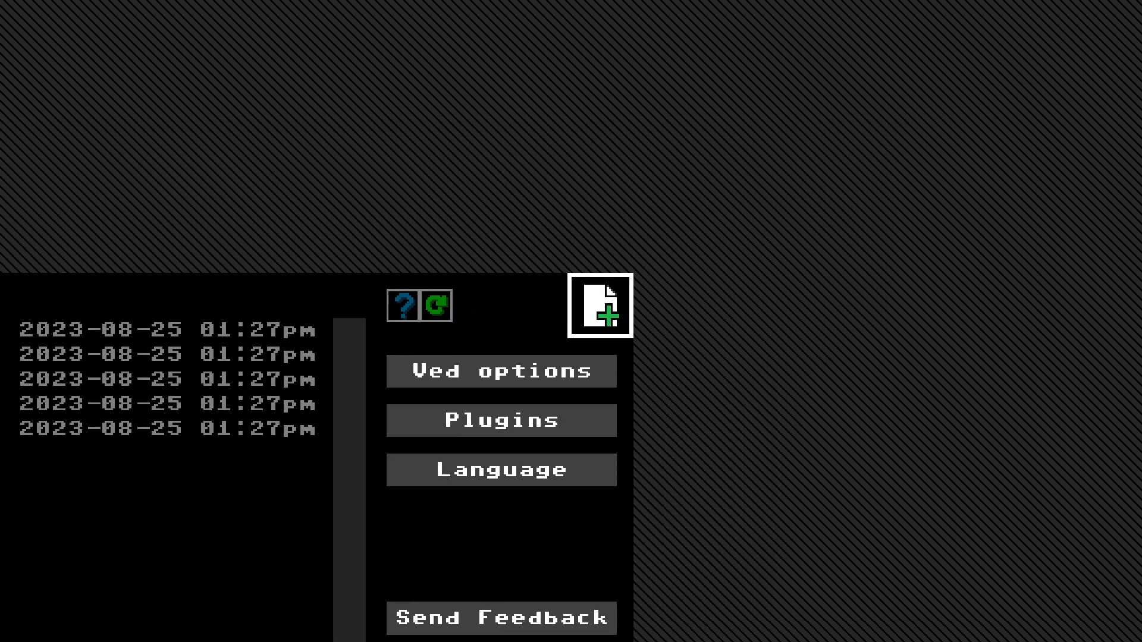
{"action": "left_click", "coordinate": [600, 305]}
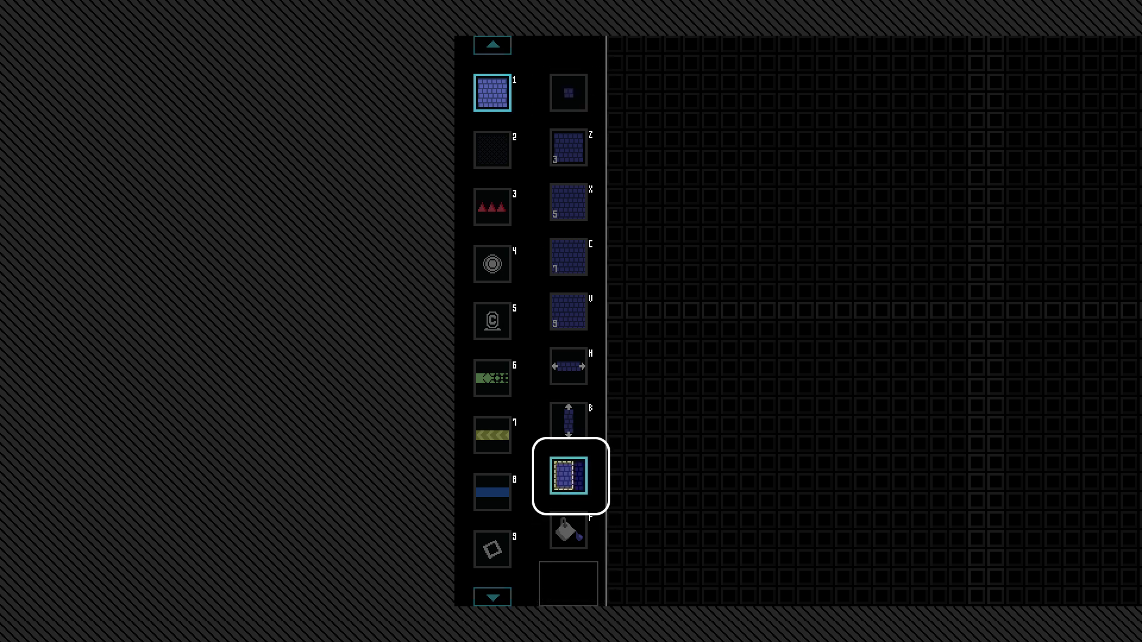
- Paint a closed ring of wall tiles in the room with a custom-sized brush
{"action": "left_click", "coordinate": [635, 540]}
{"action": "left_click_drag", "start_coordinate": [902, 236], "coordinate": [693, 369]}
{"action": "mouse_move", "coordinate": [279, 369]}
{"action": "left_mouse_down"}
{"action": "mouse_move", "coordinate": [545, 273]}
{"action": "mouse_move", "coordinate": [469, 236]}
{"action": "left_mouse_up"}
- Reset the custom brush and define a large square one of about 21 by 21 tiles around the wall ring
{"action": "left_click", "coordinate": [1031, 457]}
{"action": "left_click", "coordinate": [1005, 477]}
{"action": "left_click_drag", "start_coordinate": [237, 159], "coordinate": [618, 541]}
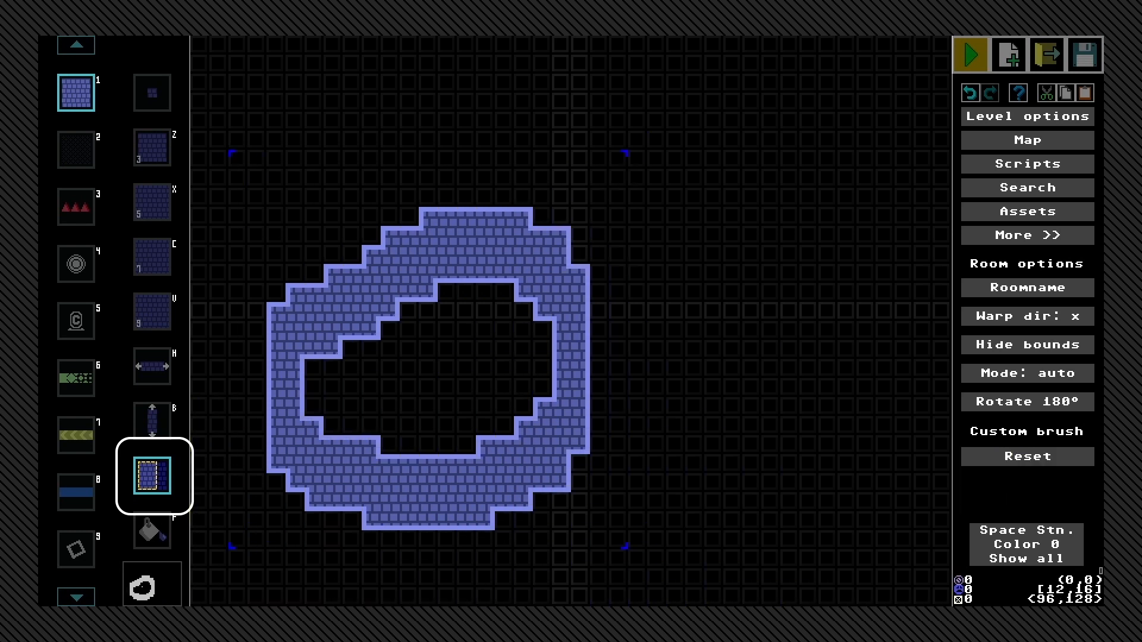
- Erase the painted wall ring with the large custom brush
{"action": "right_click", "coordinate": [428, 349]}
{"action": "mouse_move", "coordinate": [752, 255]}
{"action": "left_mouse_down"}
{"action": "mouse_move", "coordinate": [638, 311]}
{"action": "mouse_move", "coordinate": [486, 311]}
{"action": "mouse_move", "coordinate": [733, 273]}
{"action": "mouse_move", "coordinate": [714, 197]}
{"action": "left_mouse_up"}
{"action": "right_click", "coordinate": [486, 311]}
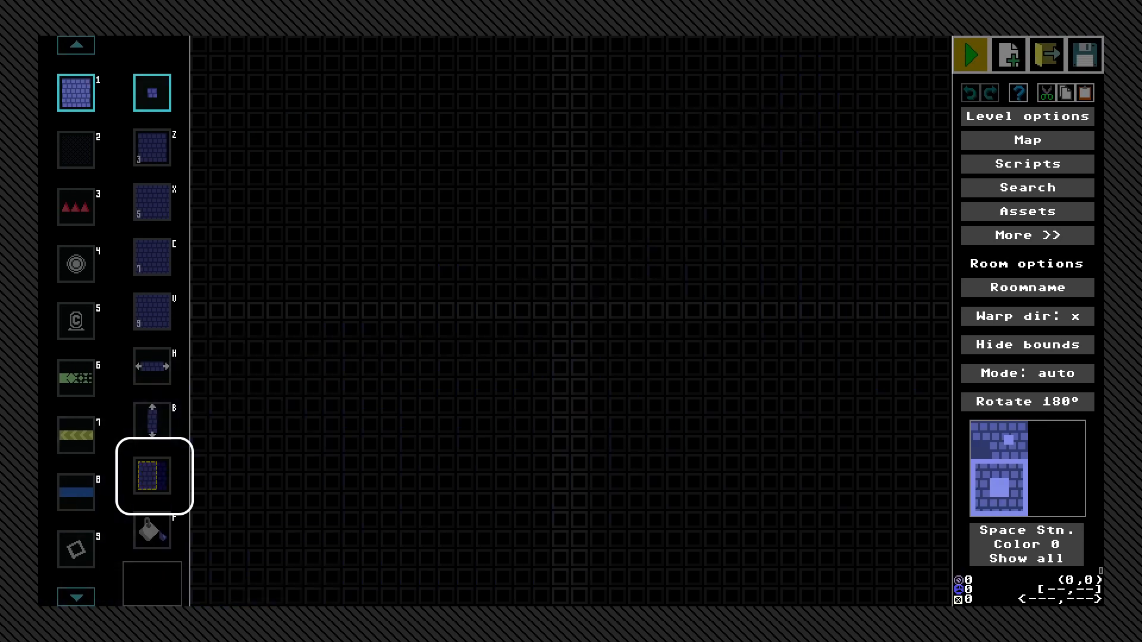
- Paint background tiles in the upper part of the room with the 3x3 and 5x5 brushes
{"action": "key", "text": "2"}
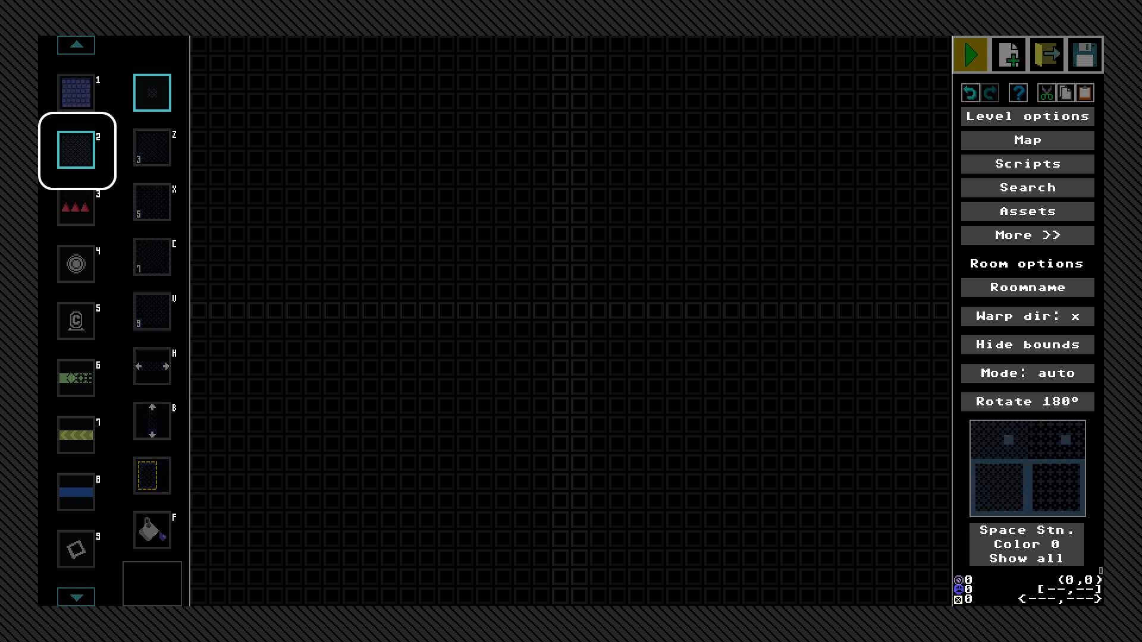
{"action": "key", "text": "z"}
{"action": "mouse_move", "coordinate": [333, 141]}
{"action": "left_mouse_down"}
{"action": "mouse_move", "coordinate": [276, 216]}
{"action": "mouse_move", "coordinate": [369, 159]}
{"action": "left_mouse_up"}
{"action": "key", "text": "x"}
{"action": "mouse_move", "coordinate": [410, 121]}
{"action": "left_mouse_down"}
{"action": "mouse_move", "coordinate": [410, 331]}
{"action": "mouse_move", "coordinate": [333, 178]}
{"action": "left_mouse_up"}
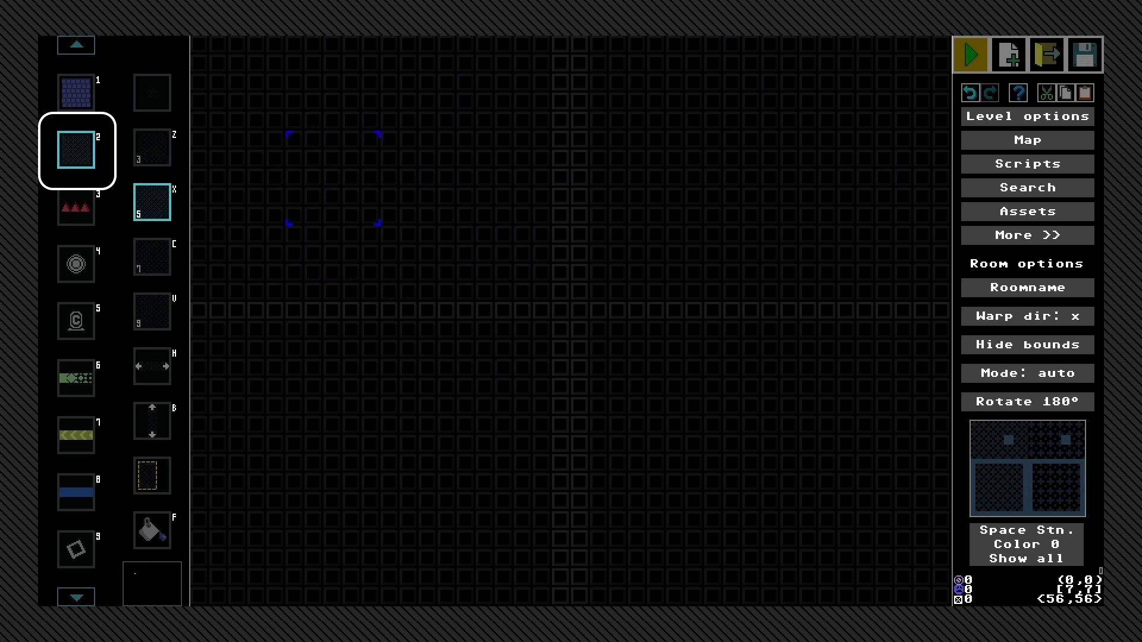
- Place a single spike in the room and surround it with one wall tile on each of its four sides
{"action": "key", "text": "3"}
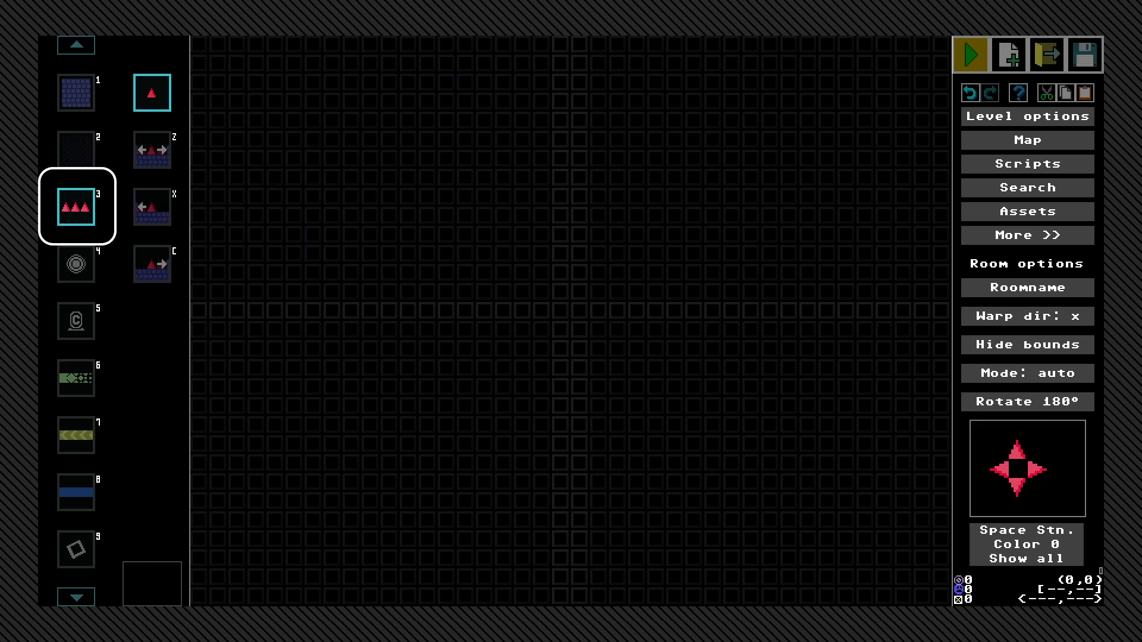
{"action": "left_click", "coordinate": [503, 236]}
{"action": "key", "text": "1"}
{"action": "left_click", "coordinate": [523, 236]}
{"action": "left_click", "coordinate": [485, 235]}
{"action": "left_click", "coordinate": [504, 217]}
{"action": "left_click", "coordinate": [504, 255]}
- Erase the spike and its surrounding walls with the 5x5 brush, and return to the spikes tool
{"action": "key", "text": "x"}
{"action": "right_click", "coordinate": [504, 236]}
{"action": "key", "text": "3"}
- Look through the trinket, checkpoint, disappearing platform, conveyor, moving platform, enemy and gravity line tools
{"action": "key", "text": "4"}
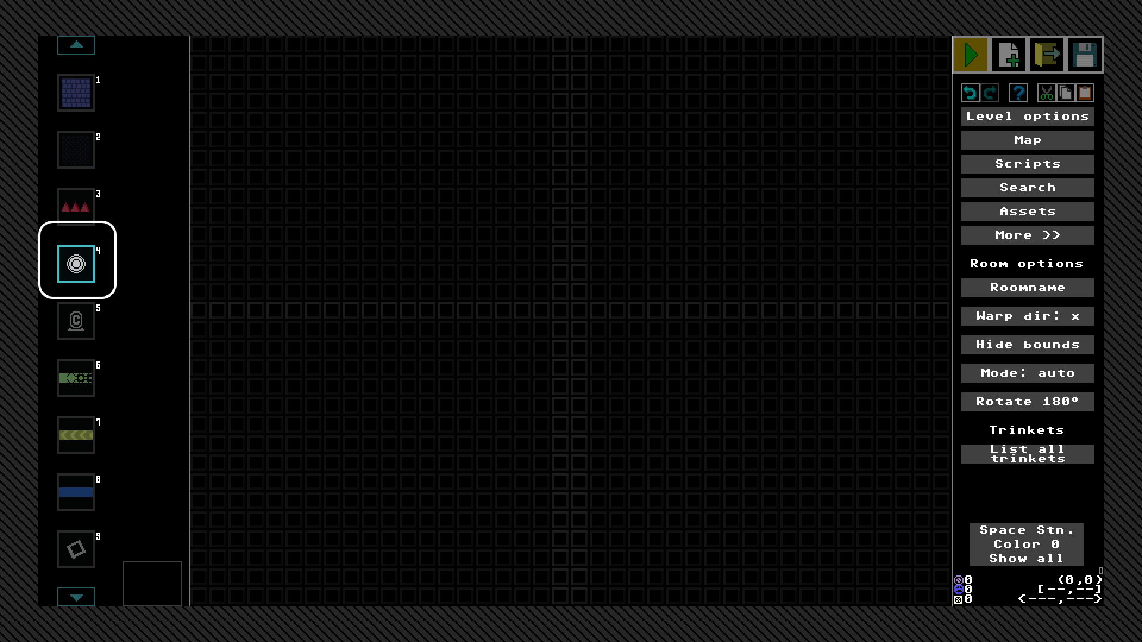
{"action": "key", "text": "5"}
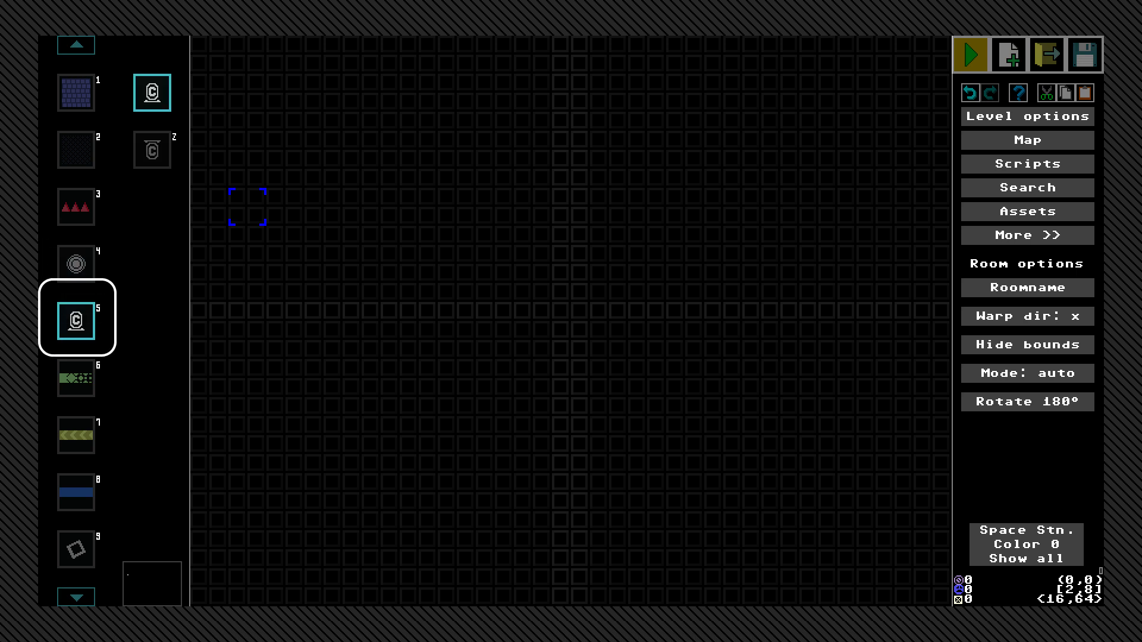
{"action": "key", "text": "6"}
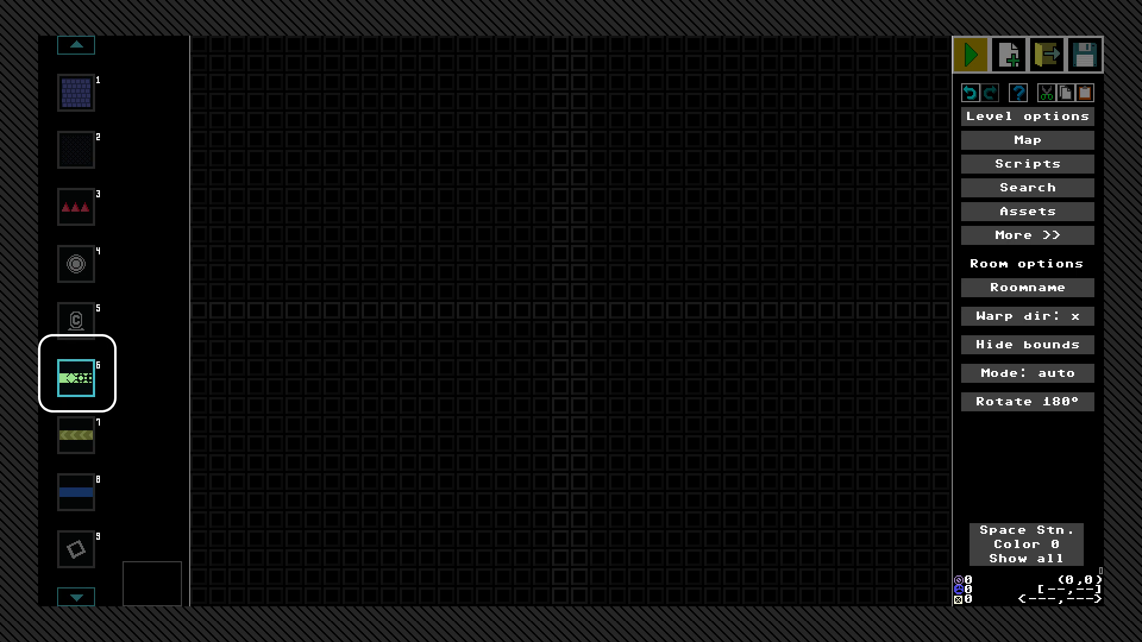
{"action": "key", "text": "7"}
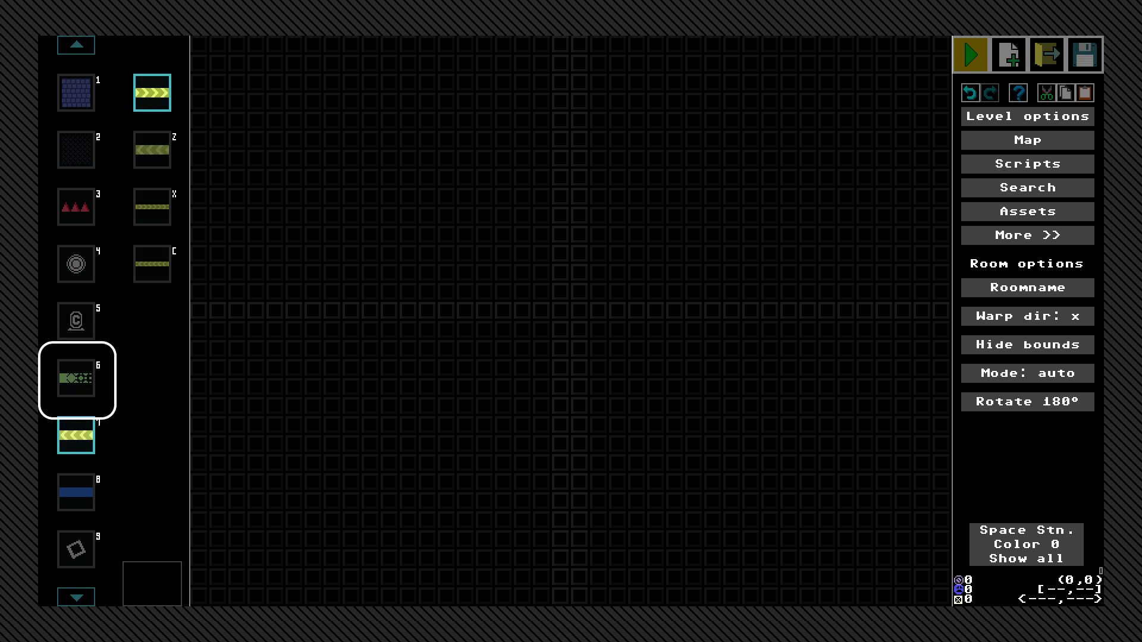
{"action": "key", "text": "8"}
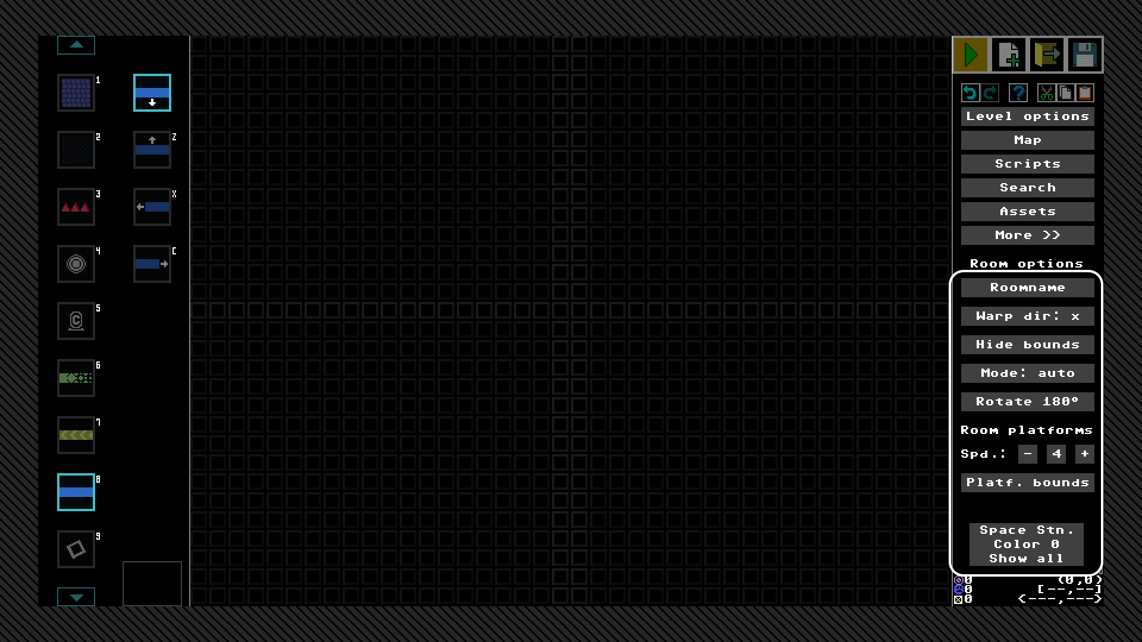
{"action": "key", "text": "9"}
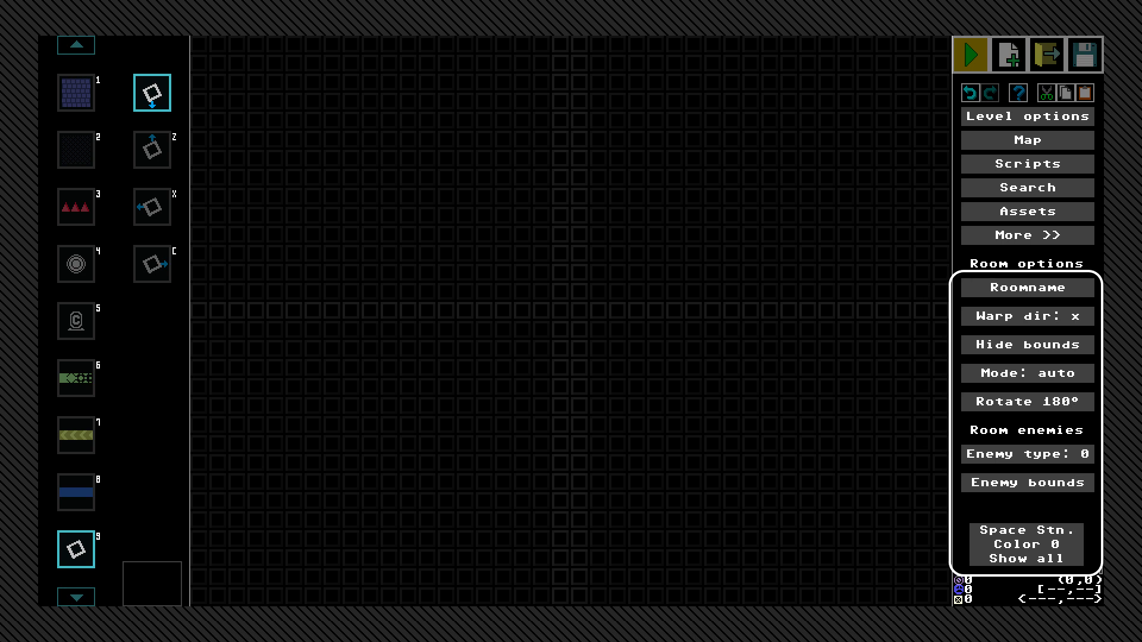
{"action": "key", "text": "0"}
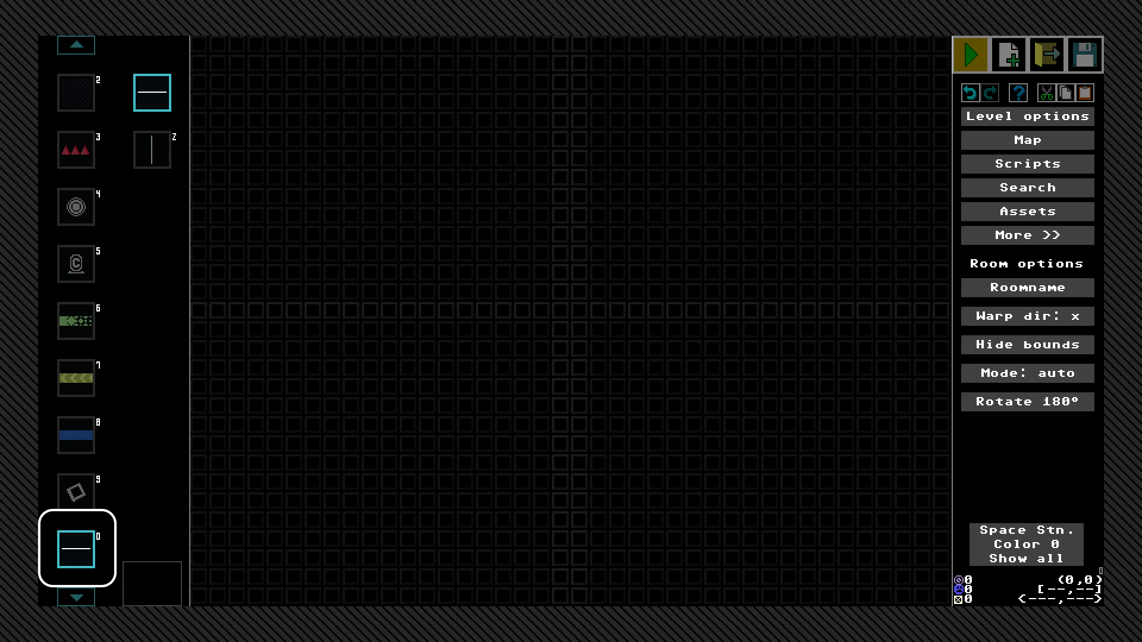
- Look through the roomtext, terminal, script box, warp token, warp line, rescuable crewmate and start point tools
{"action": "key", "text": "r"}
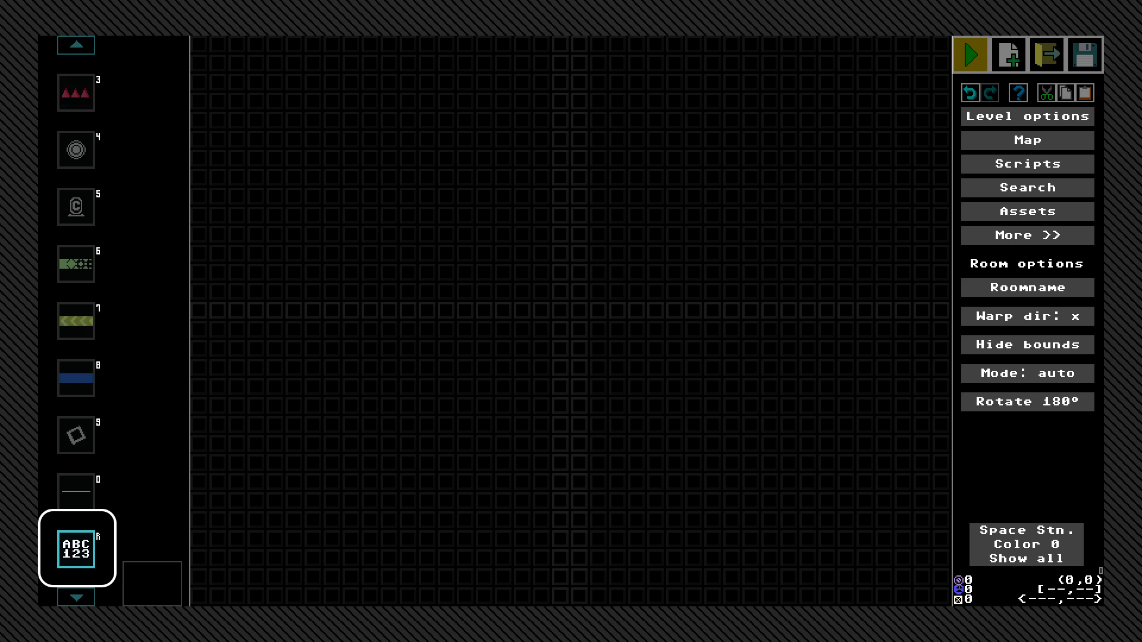
{"action": "key", "text": "t"}
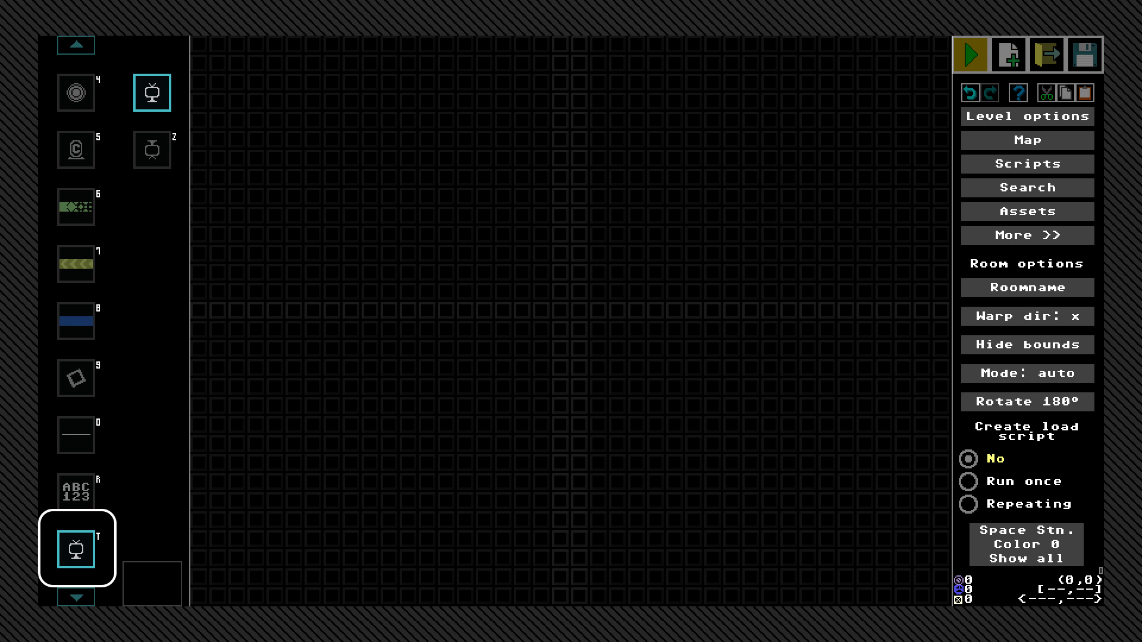
{"action": "key", "text": "y"}
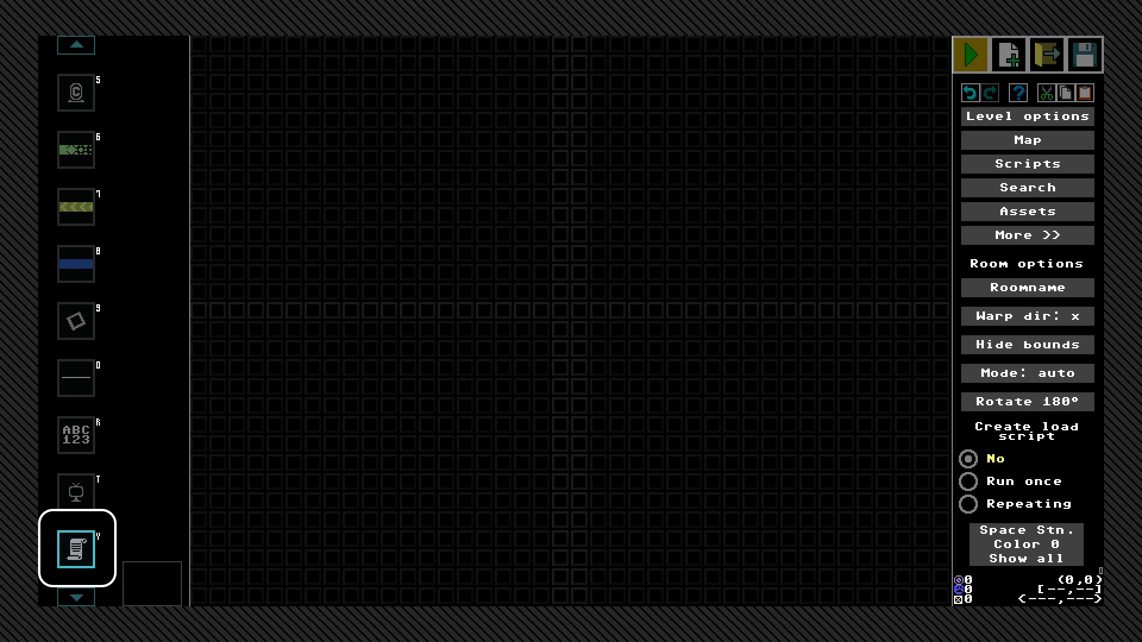
{"action": "key", "text": "u"}
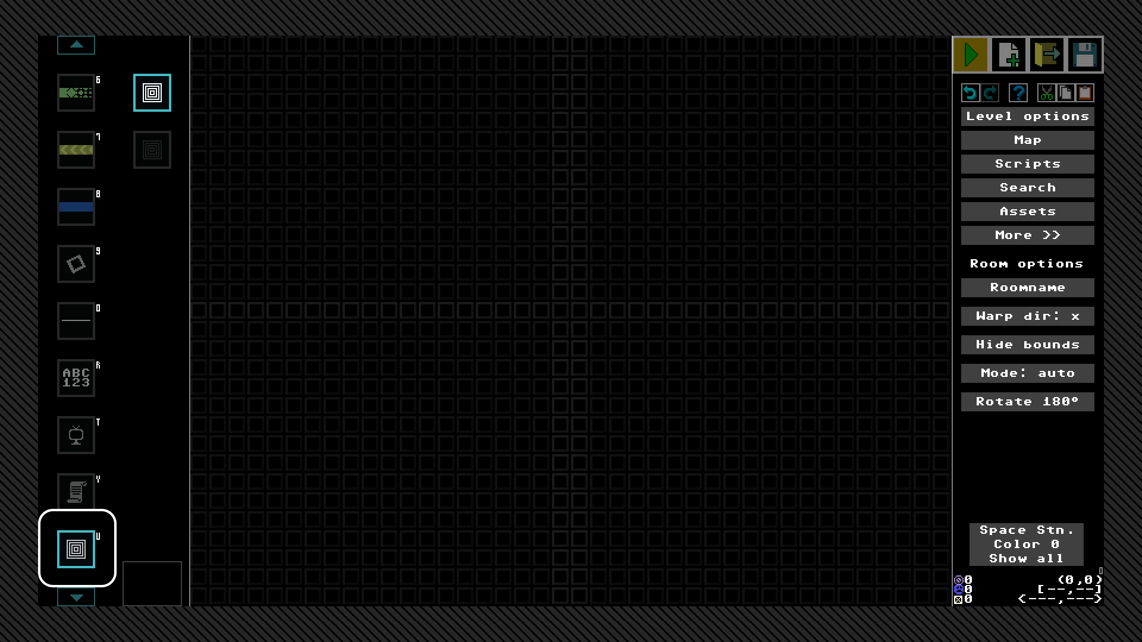
{"action": "key", "text": "i"}
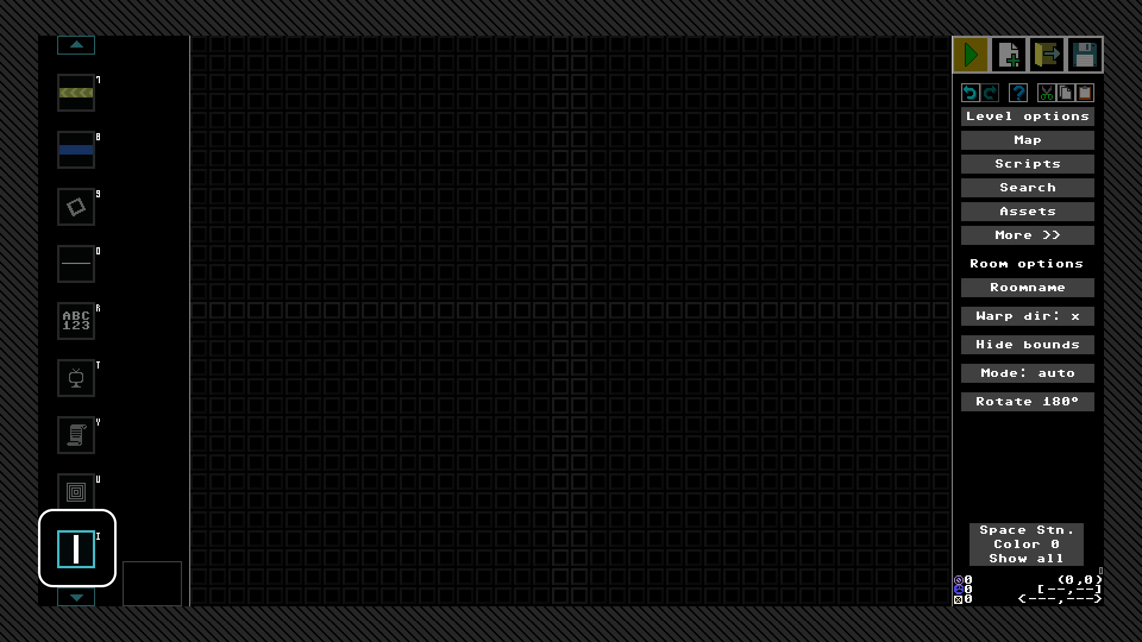
{"action": "key", "text": "o"}
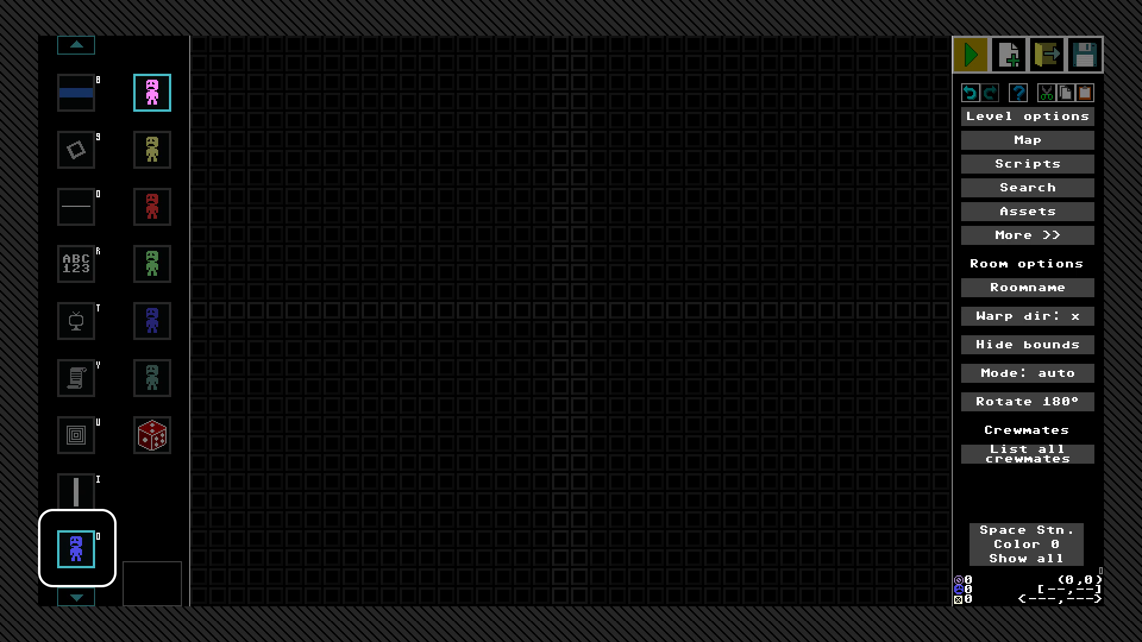
{"action": "key", "text": "p"}
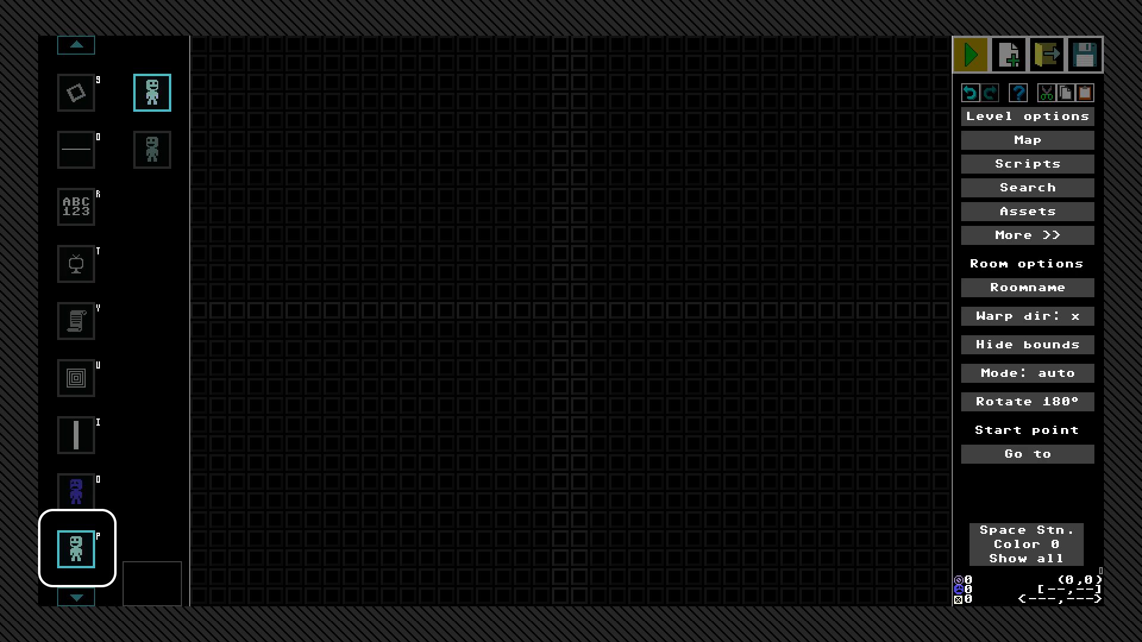
- Draw a curved S-shaped wall across the room with the 3x3 wall brush
{"action": "key", "text": "1"}
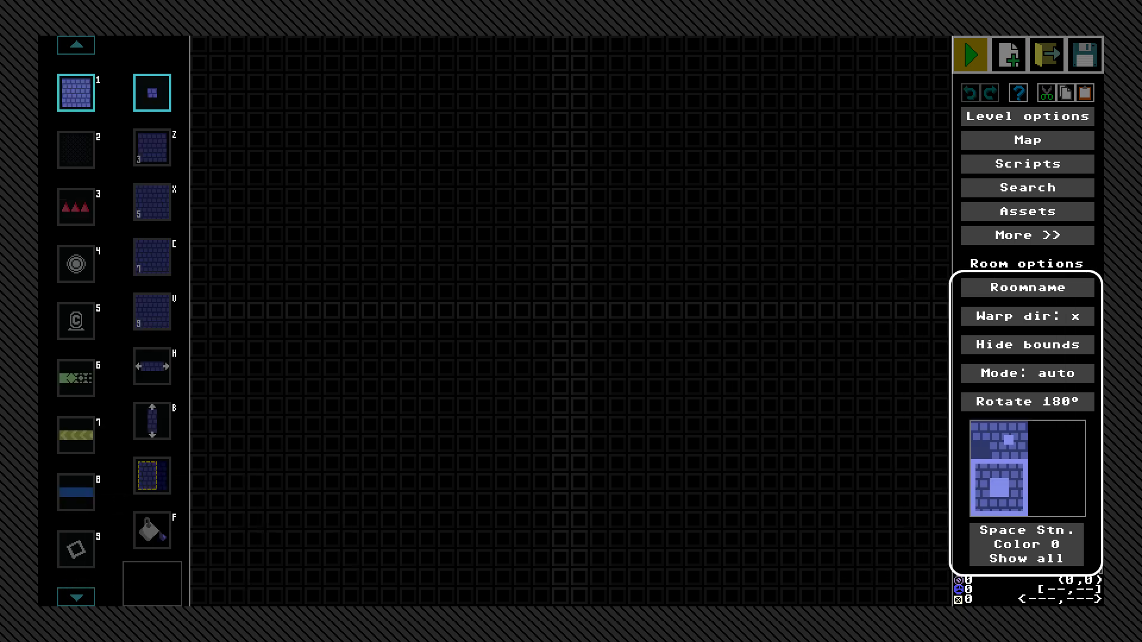
{"action": "key", "text": "z"}
{"action": "mouse_move", "coordinate": [705, 178]}
{"action": "left_mouse_down"}
{"action": "mouse_move", "coordinate": [684, 449]}
{"action": "mouse_move", "coordinate": [370, 380]}
{"action": "left_mouse_up"}
- Set the room's tile mode to manual and paint single-tile blue strokes beside the curved wall
{"action": "left_click", "coordinate": [1028, 373]}
{"action": "left_click", "coordinate": [1027, 373]}
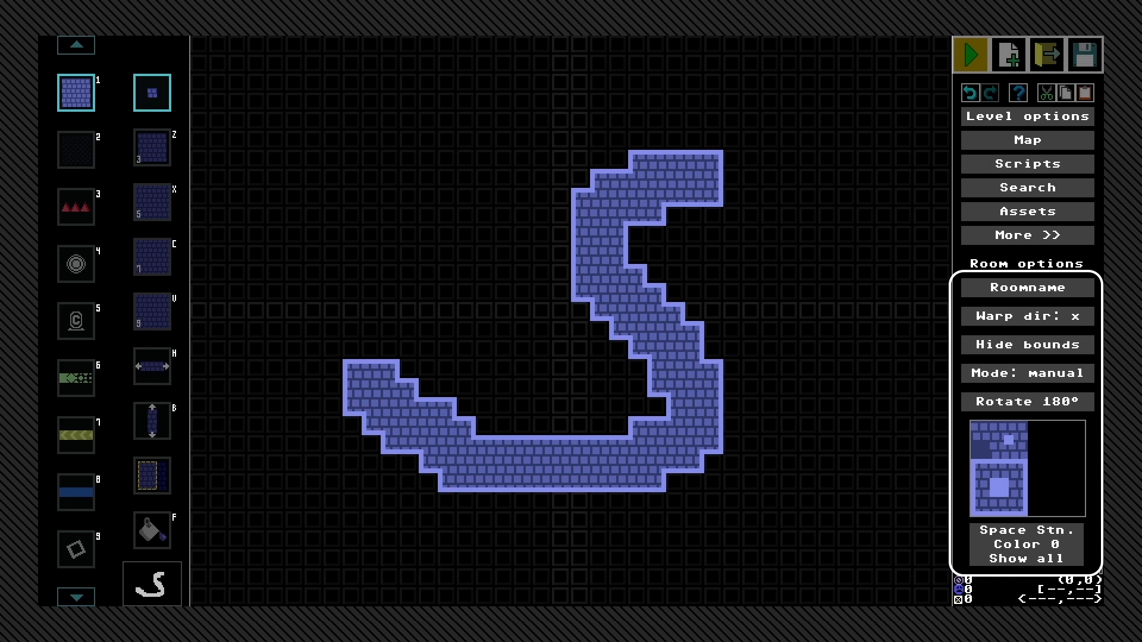
{"action": "mouse_move", "coordinate": [866, 140]}
{"action": "left_mouse_down"}
{"action": "mouse_move", "coordinate": [885, 291]}
{"action": "mouse_move", "coordinate": [808, 387]}
{"action": "mouse_move", "coordinate": [809, 255]}
{"action": "left_mouse_up"}
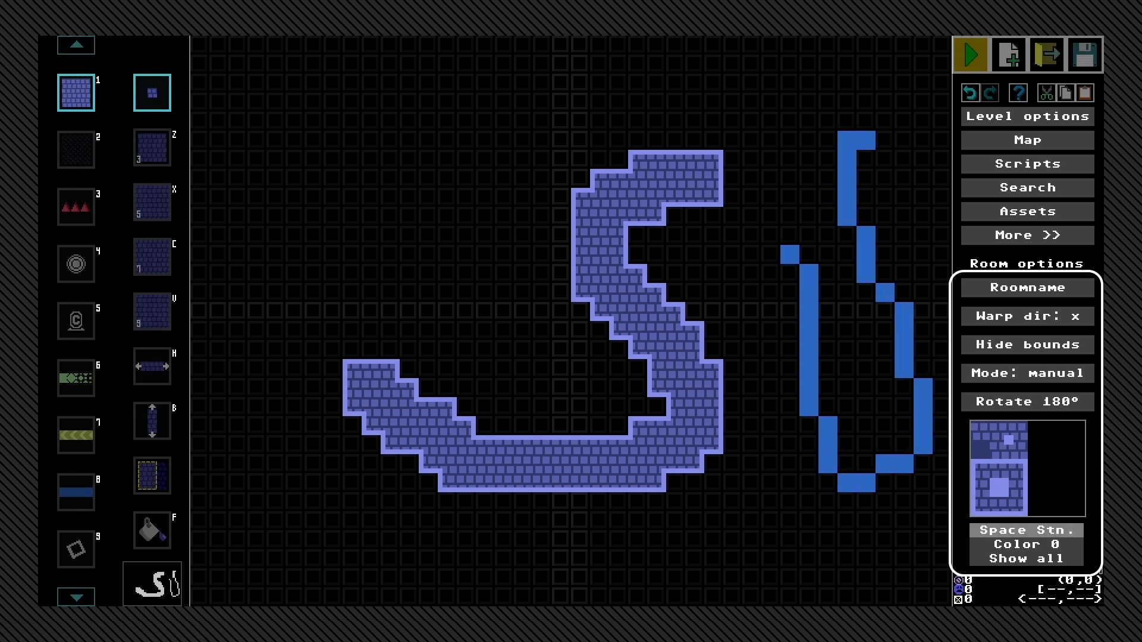
{"action": "mouse_move", "coordinate": [809, 502]}
{"action": "left_mouse_down"}
{"action": "mouse_move", "coordinate": [657, 540]}
{"action": "mouse_move", "coordinate": [467, 540]}
{"action": "left_mouse_up"}
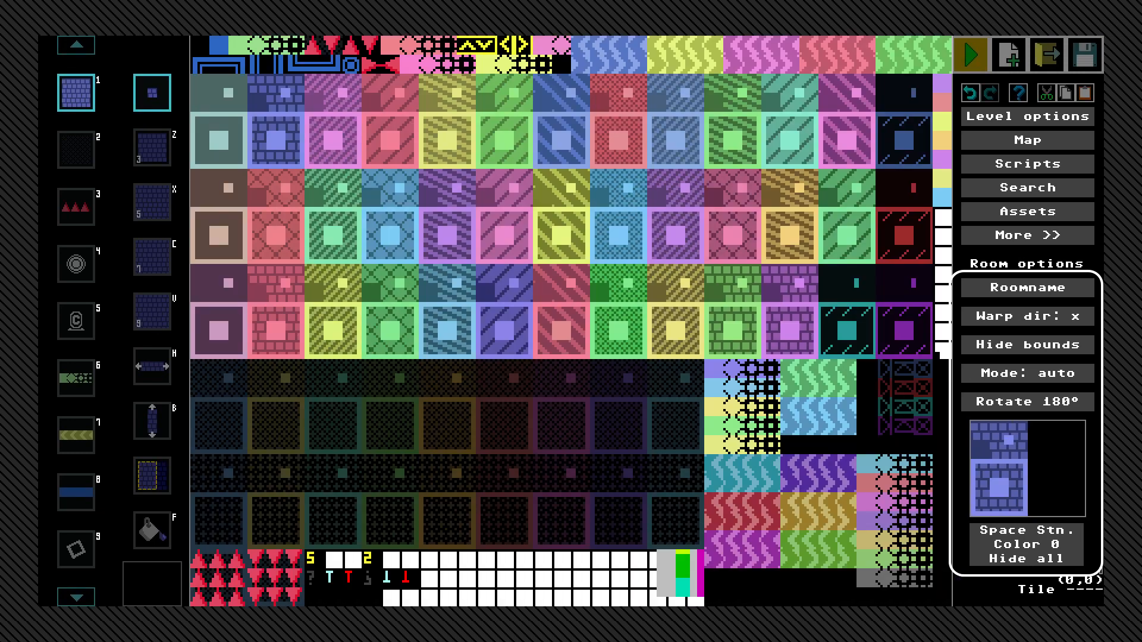
- Cycle the room's tileset forward to Outside and back to Space Station
{"action": "key", "text": "F1"}
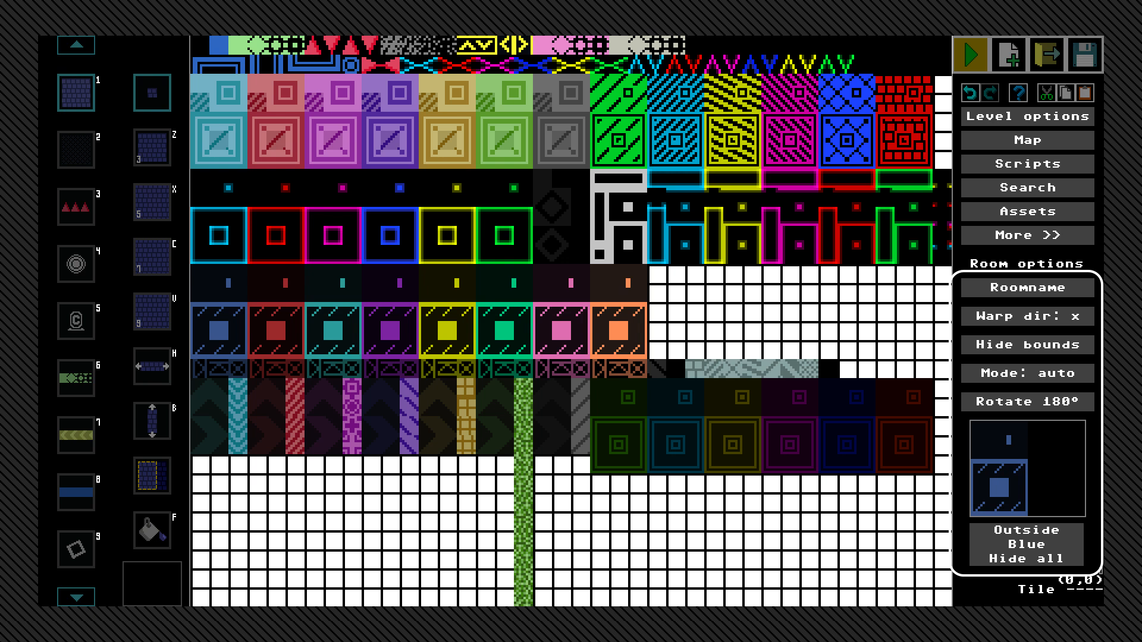
{"action": "key", "text": "shift+F1"}
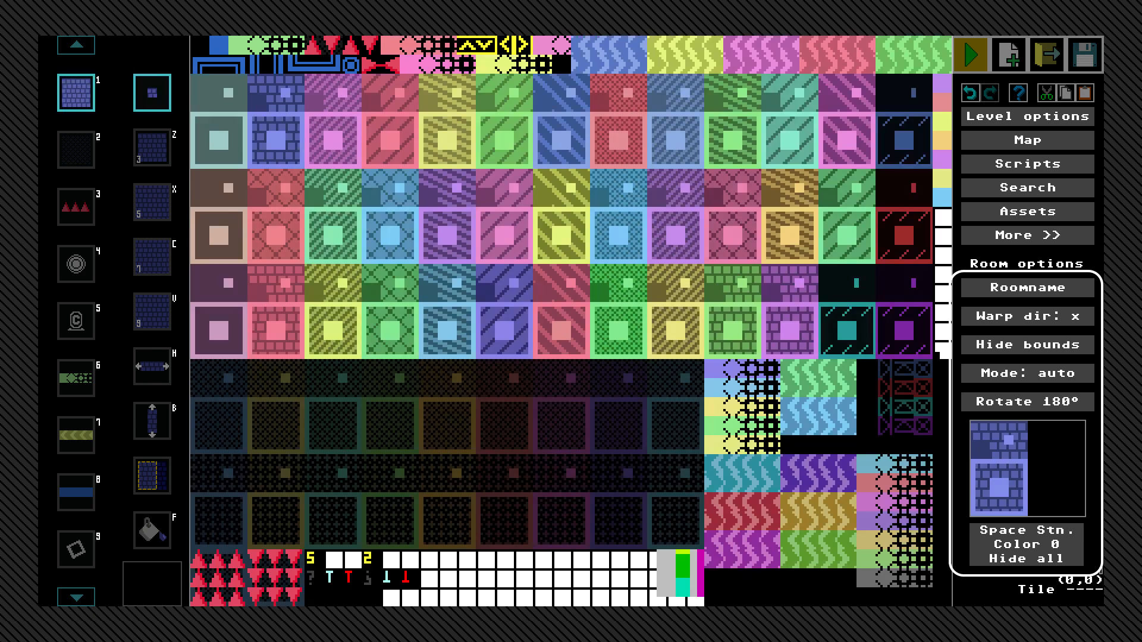
{"action": "key", "text": "F1"}
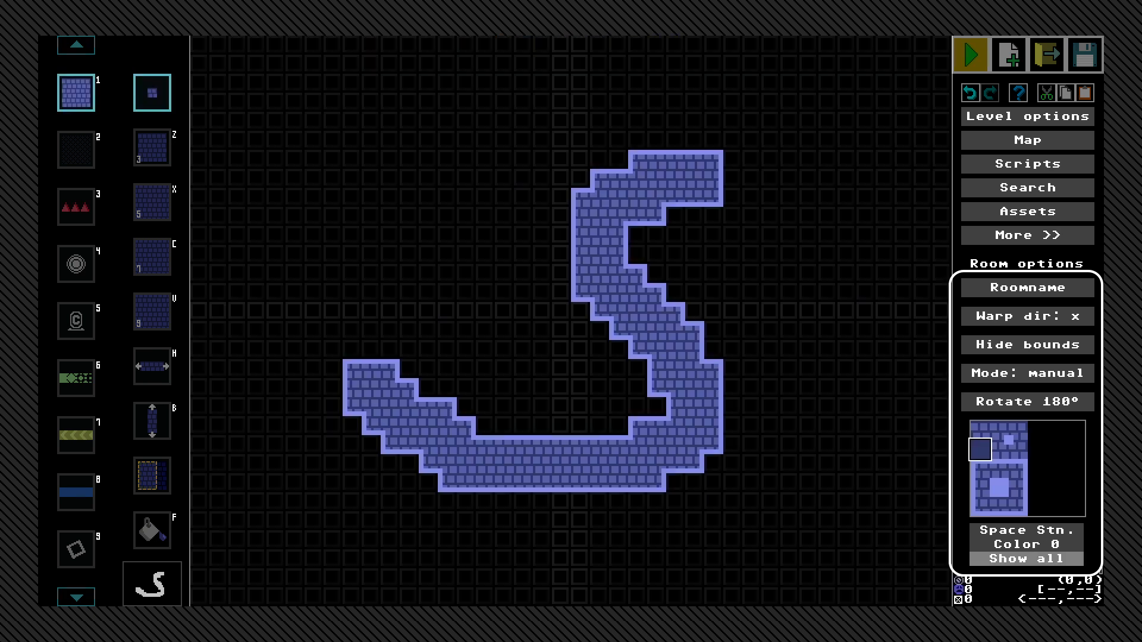
- Toggle the full tileset view and paint a dark blue single-tile stroke beside the curved wall
{"action": "left_click", "coordinate": [1026, 559]}
{"action": "left_click", "coordinate": [1026, 559]}
{"action": "mouse_move", "coordinate": [885, 292]}
{"action": "left_mouse_down"}
{"action": "mouse_move", "coordinate": [829, 556]}
{"action": "mouse_move", "coordinate": [809, 559]}
{"action": "left_mouse_up"}
- Pick light purple tile 425 from the full tileset and paint a large outline around the curved wall
{"action": "left_click", "coordinate": [1026, 559]}
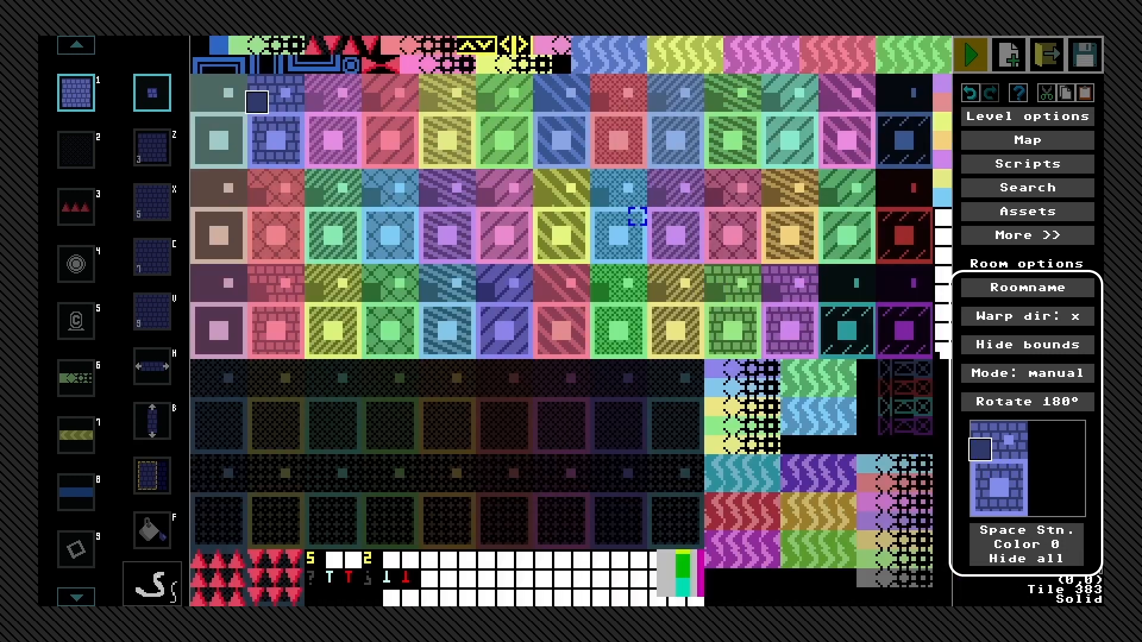
{"action": "left_click", "coordinate": [675, 235]}
{"action": "mouse_move", "coordinate": [786, 232]}
{"action": "left_mouse_down"}
{"action": "mouse_move", "coordinate": [767, 537]}
{"action": "mouse_move", "coordinate": [369, 538]}
{"action": "mouse_move", "coordinate": [410, 235]}
{"action": "mouse_move", "coordinate": [770, 104]}
{"action": "left_mouse_up"}
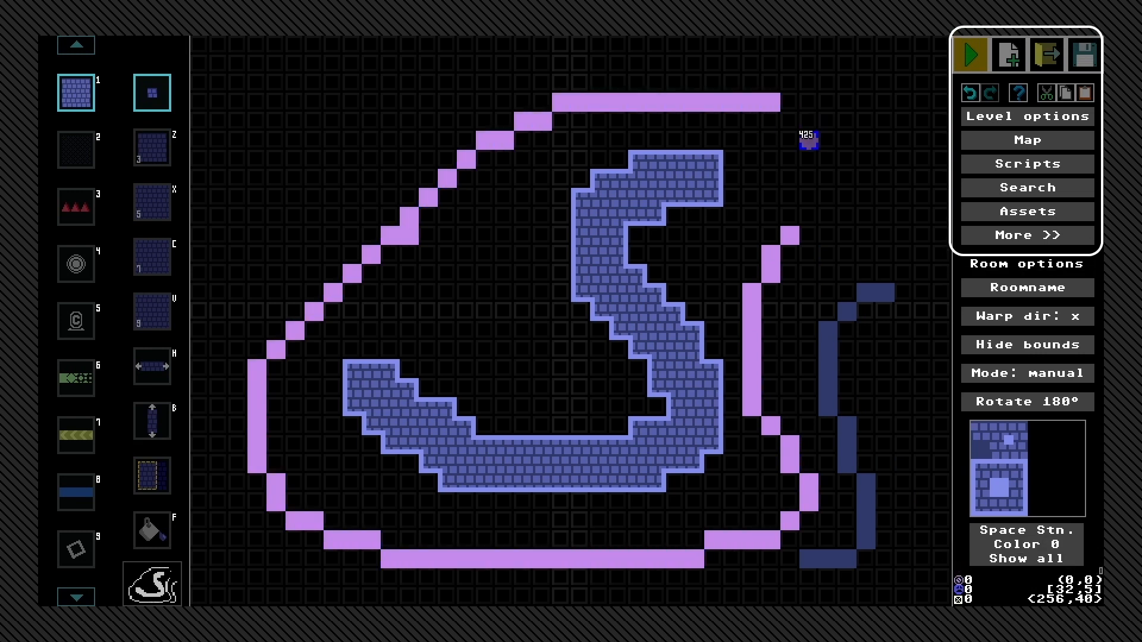
- Set the room's tile mode to auto and paint wall rows down the room with the horizontal fill brush
{"action": "left_click", "coordinate": [1028, 374]}
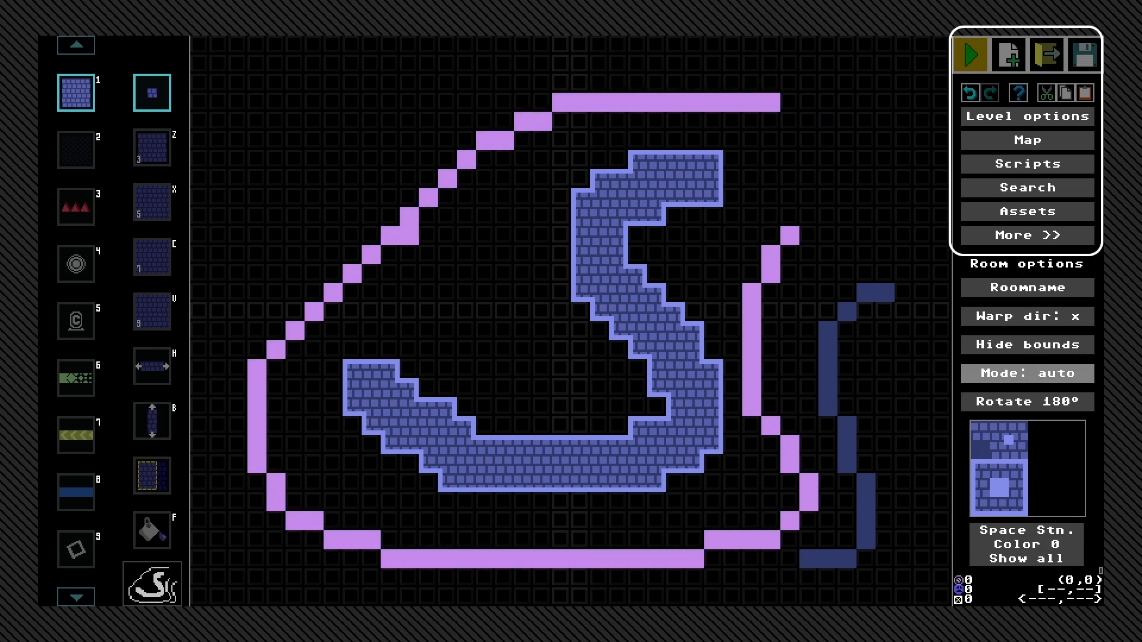
{"action": "key", "text": "h"}
{"action": "left_click_drag", "start_coordinate": [637, 83], "coordinate": [733, 578]}
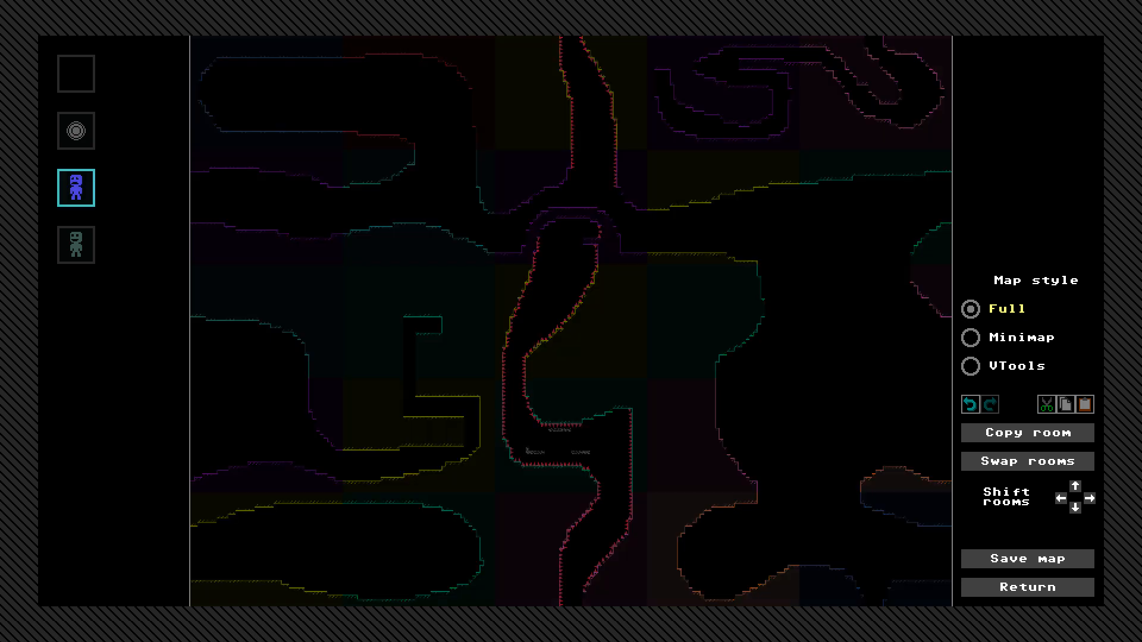
- Show the trinket locations on the level map, followed by the start point location
{"action": "left_click", "coordinate": [76, 131]}
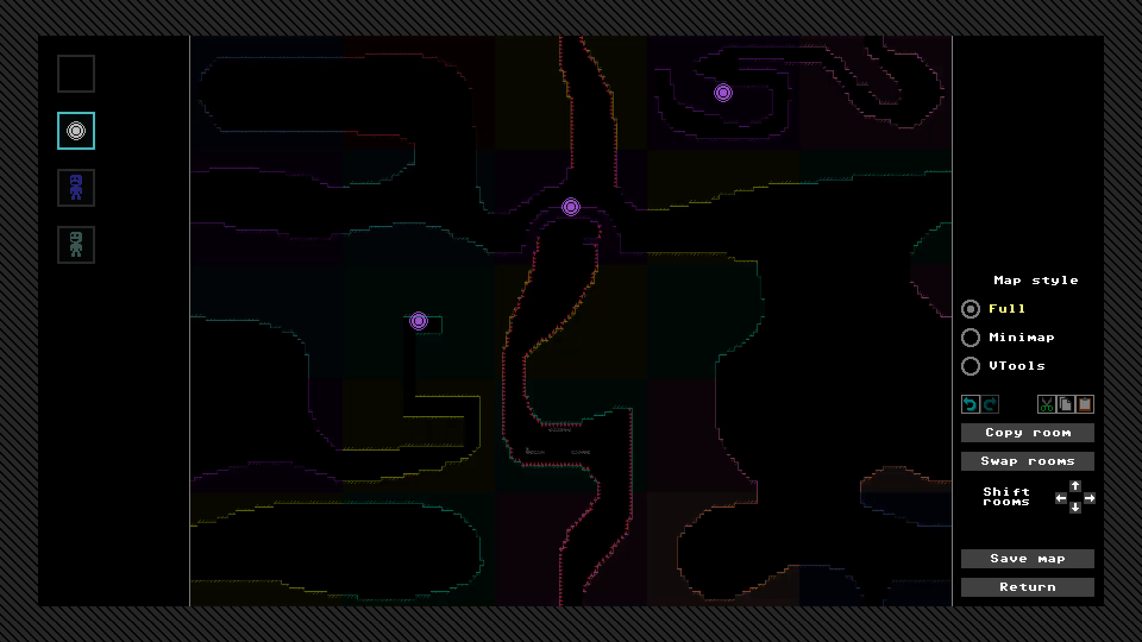
{"action": "left_click", "coordinate": [77, 245]}
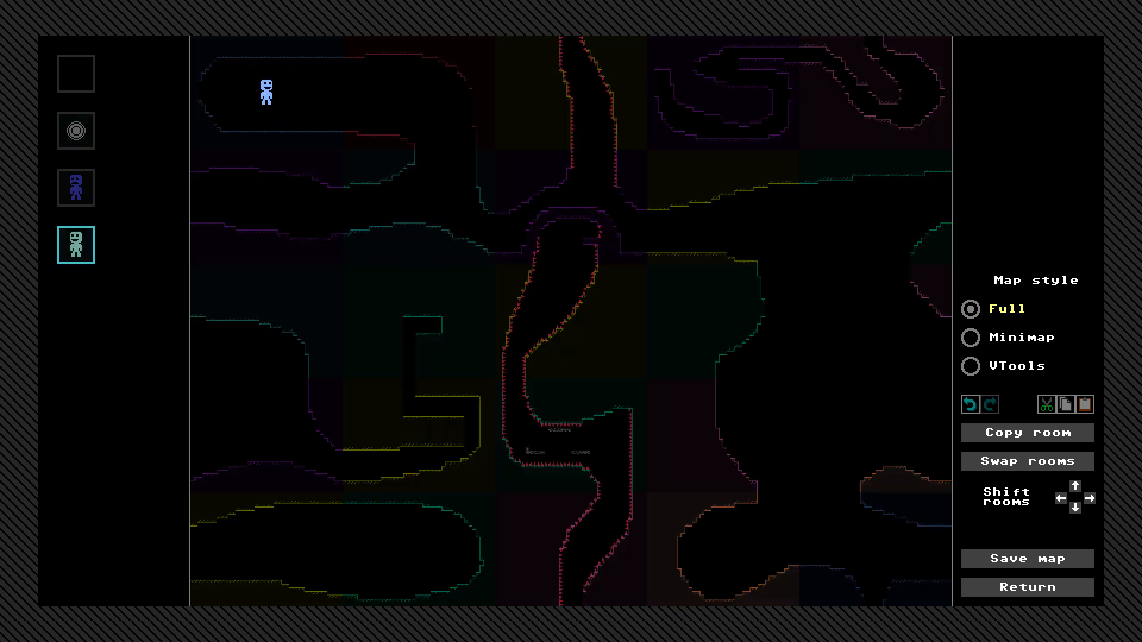
- Add a note named "hii" to the level notepad
{"action": "left_click", "coordinate": [1028, 235]}
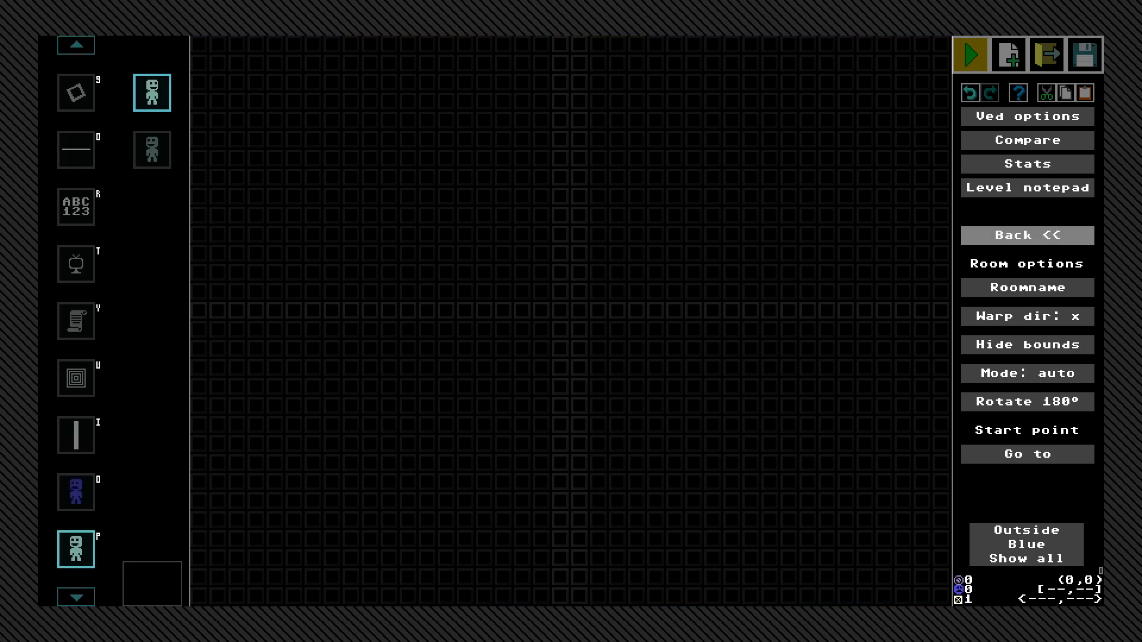
{"action": "left_click", "coordinate": [1028, 188]}
{"action": "left_click", "coordinate": [150, 84]}
{"action": "type", "text": "hii"}
{"action": "key", "text": "Return"}
- Format the note's "Content" line with the \C colour code, save the note and leave the notepad
{"action": "type", "text": "\\C"}
{"action": "key", "text": "Return"}
{"action": "left_click", "coordinate": [1004, 587]}
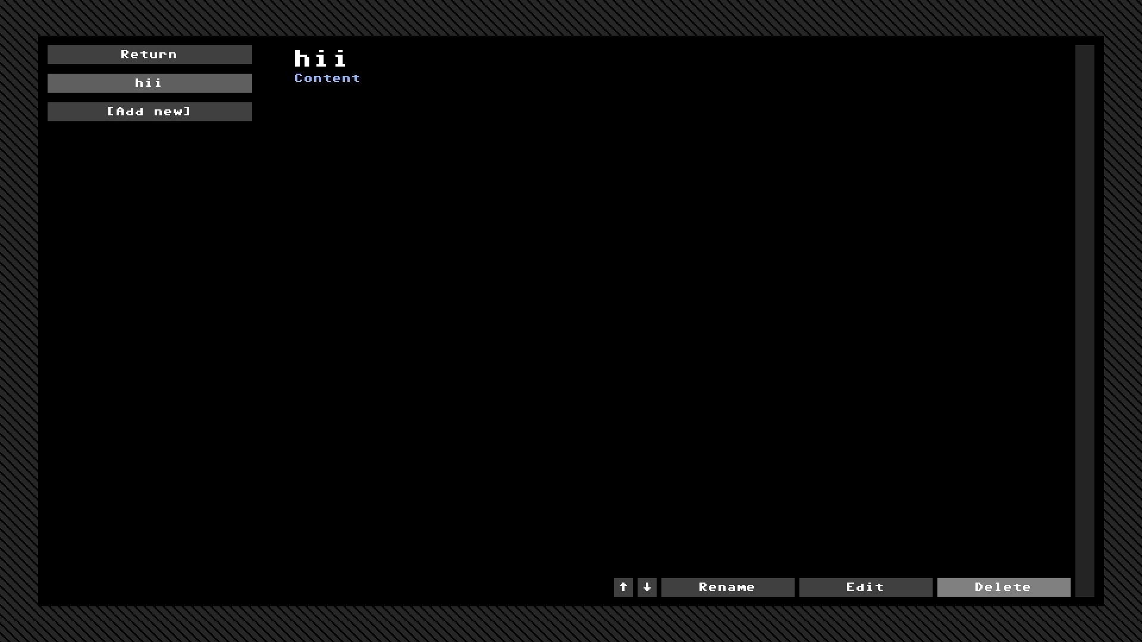
{"action": "left_click", "coordinate": [150, 55]}
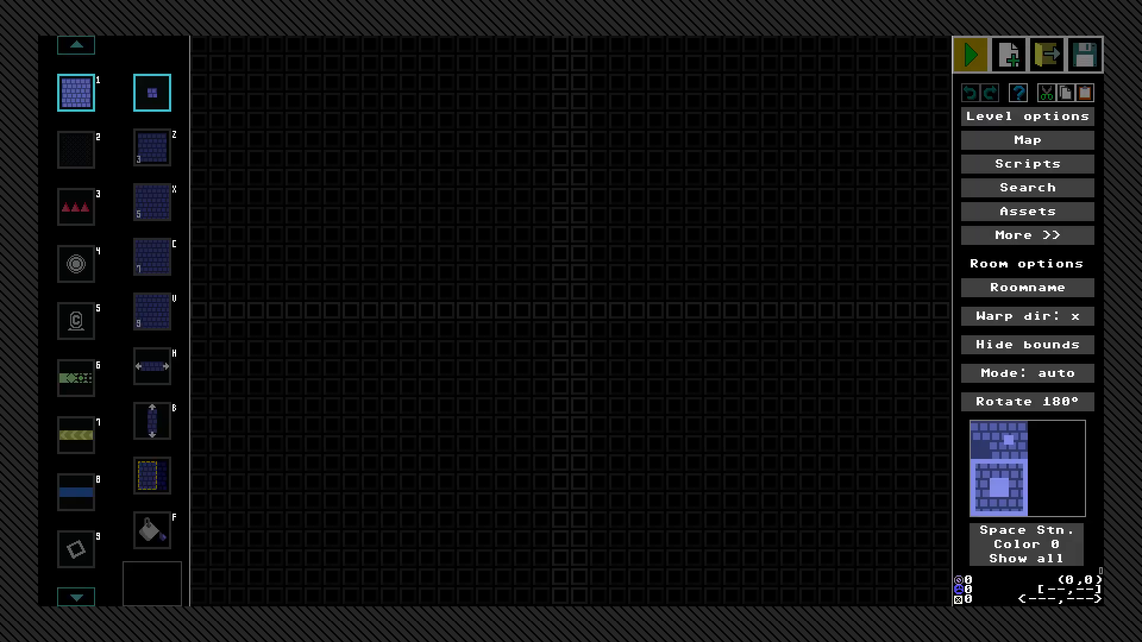